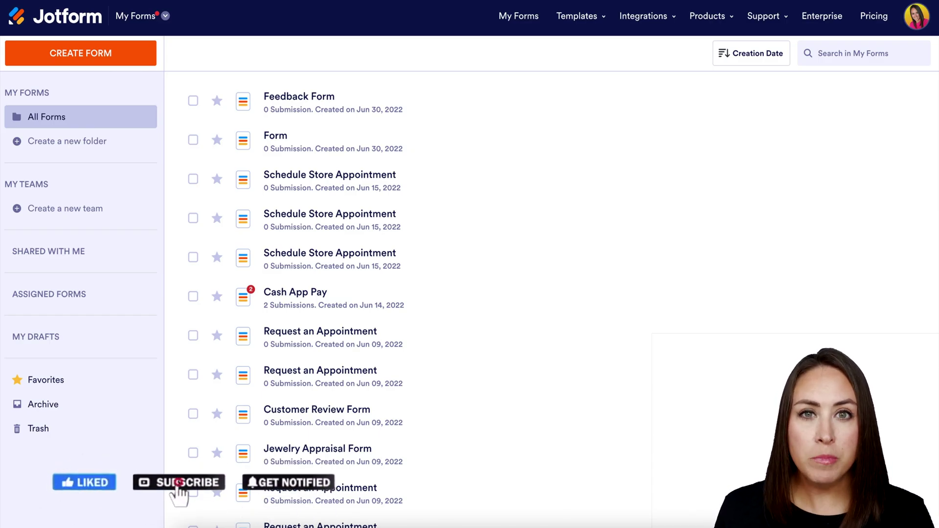
Step: Create a new form from the 'Online Booking Form' template found by searching 'booking'
left_click(103, 56)
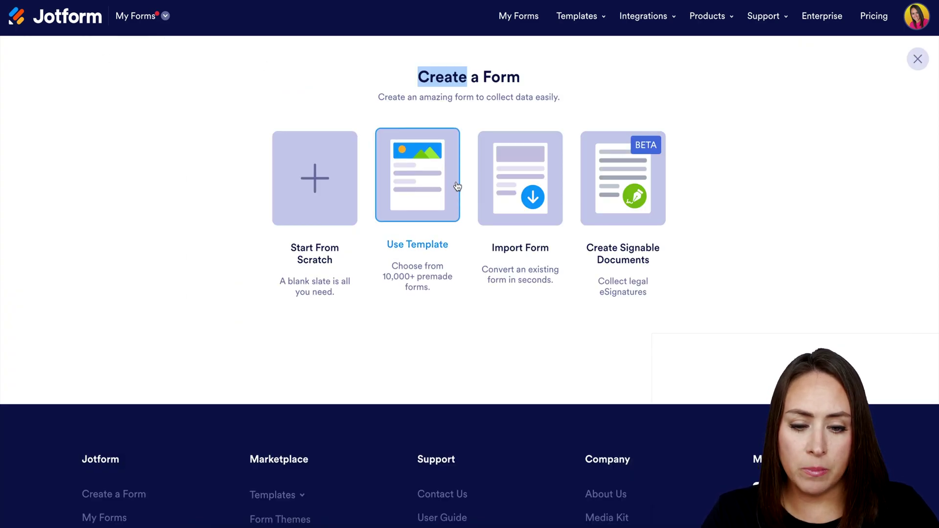
left_click(428, 180)
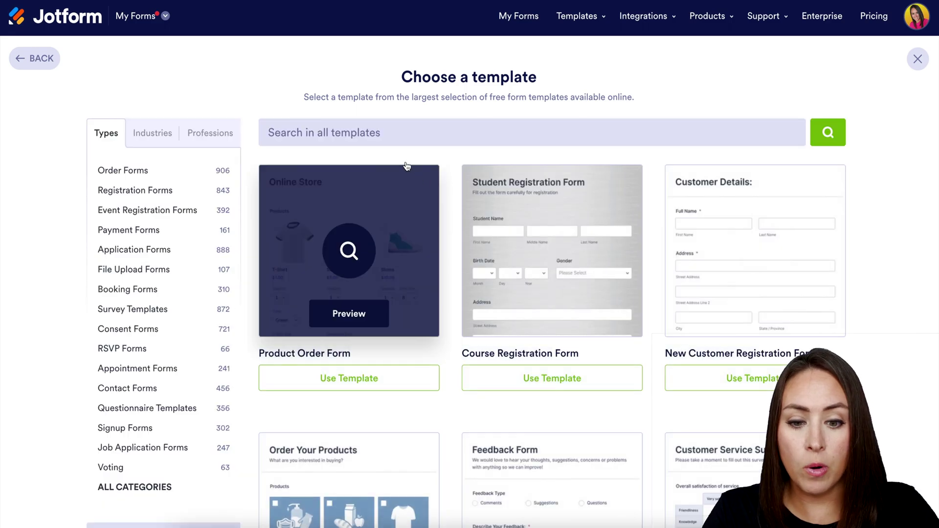
left_click(405, 132)
type("bookin")
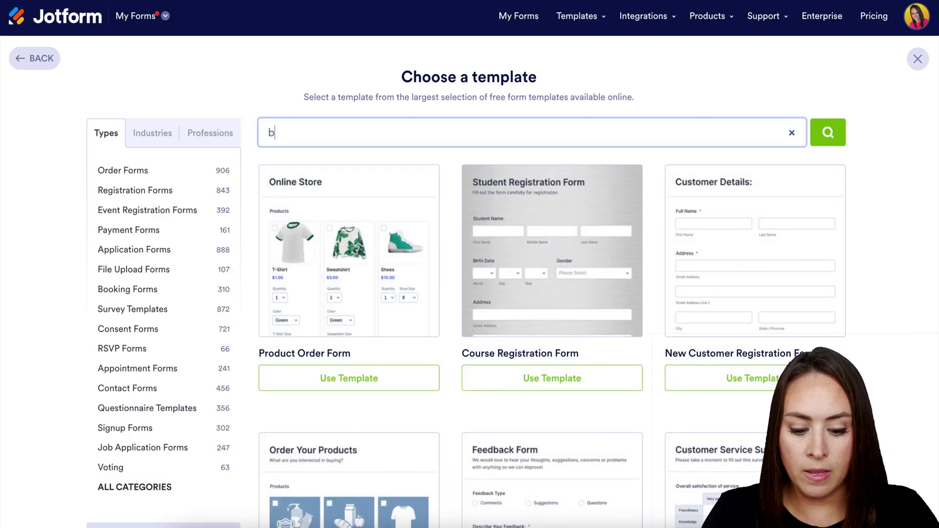
type("g")
key("Return")
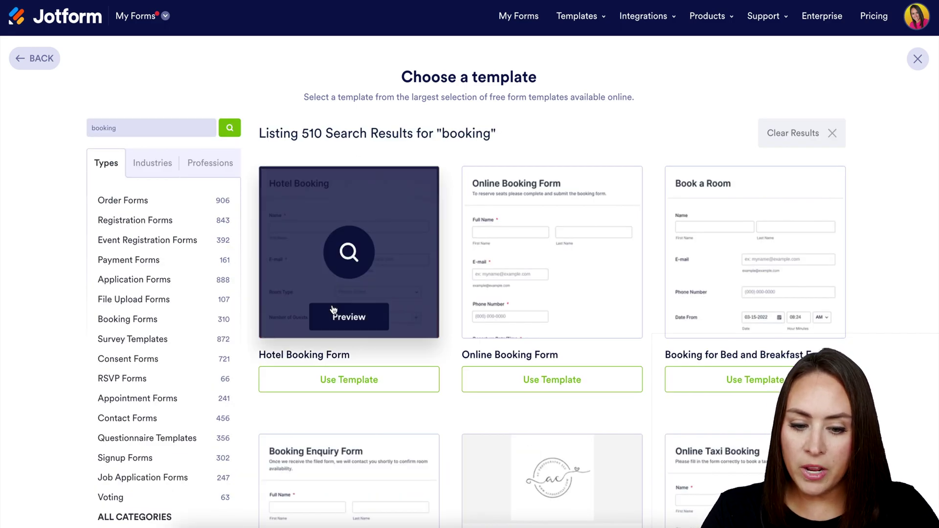
left_click(561, 382)
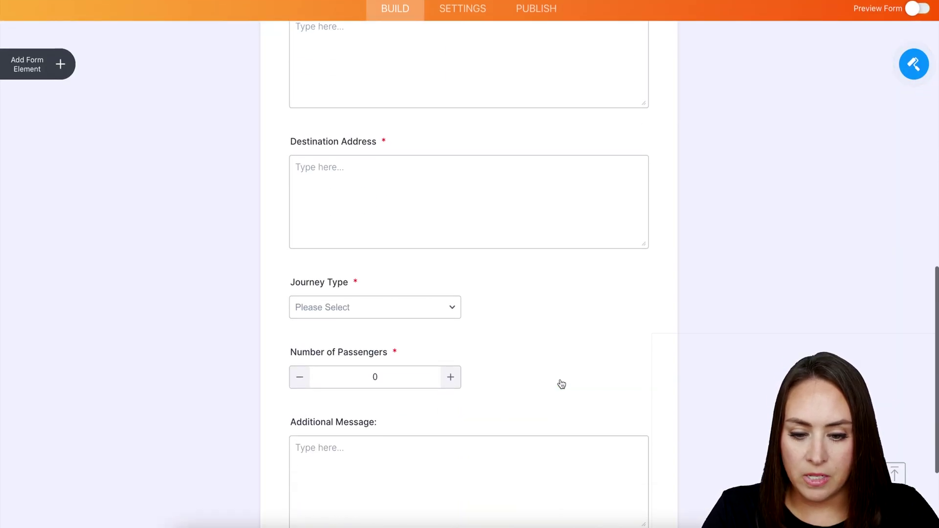
scroll(561, 294, "up", 5)
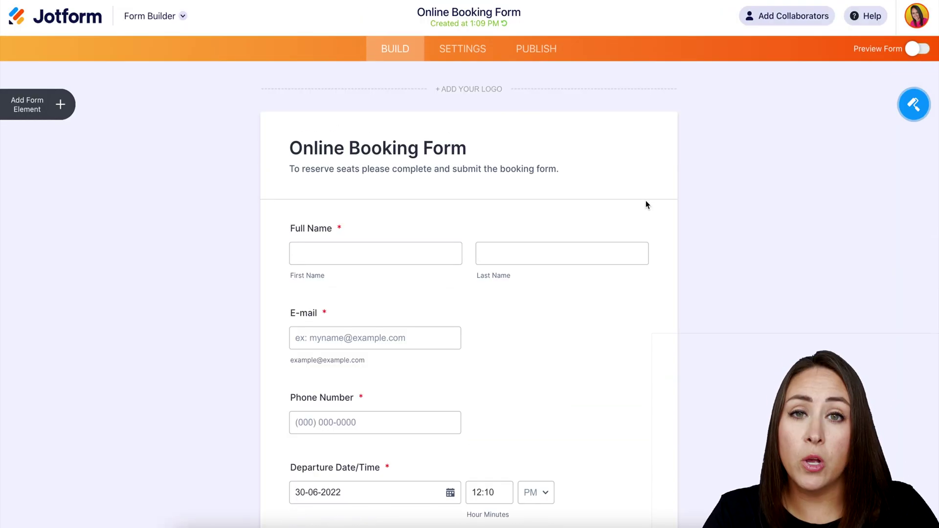
Step: Copy the booking form's website embed code and switch to the Wix editor
left_click(537, 49)
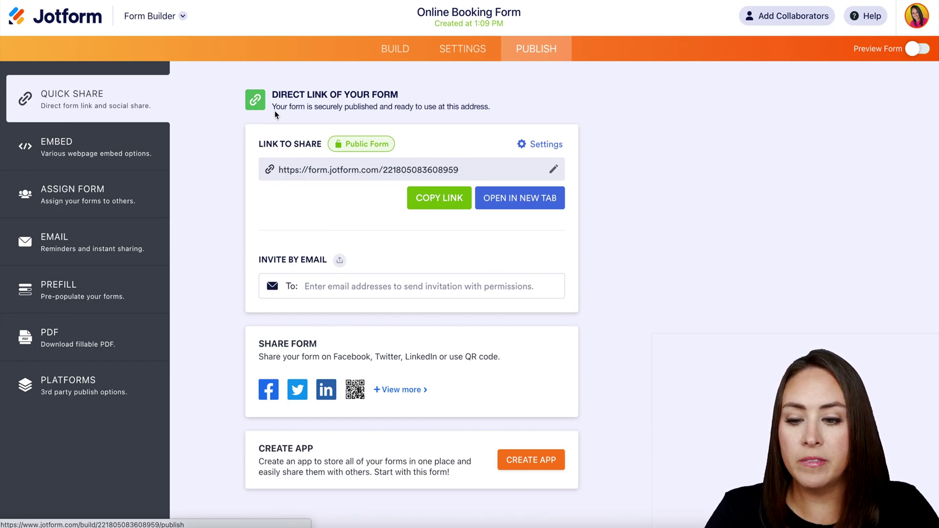
left_click(67, 152)
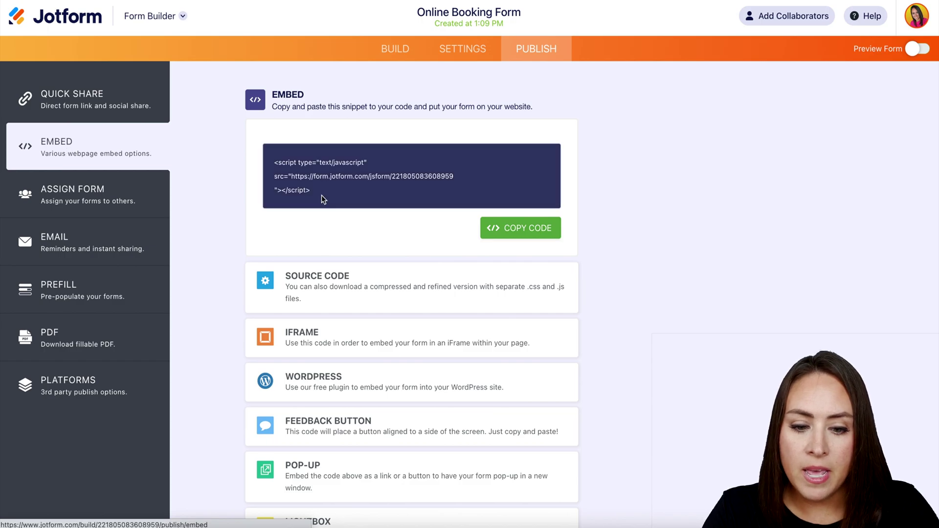
left_click(535, 232)
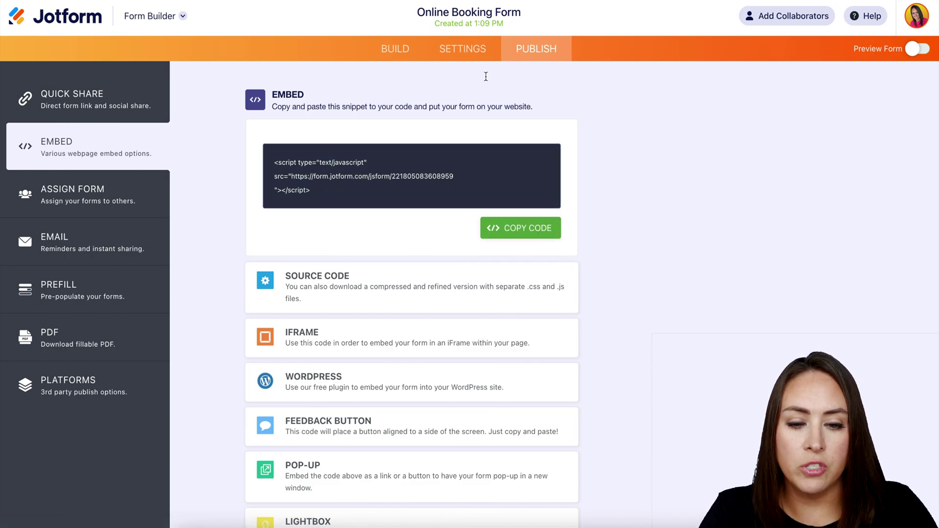
left_click(470, 7)
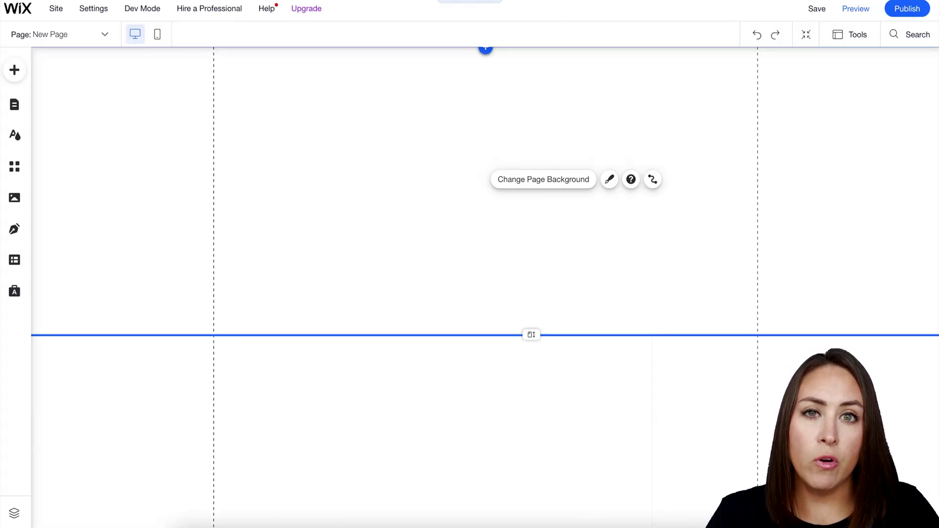
Step: Open the Wix add-elements catalogue at its Embed Code options
left_click(15, 109)
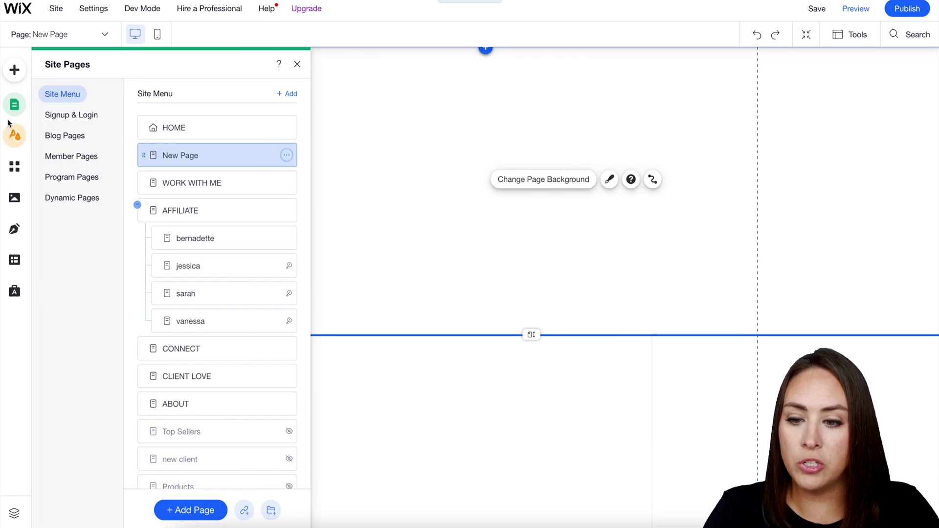
left_click(15, 70)
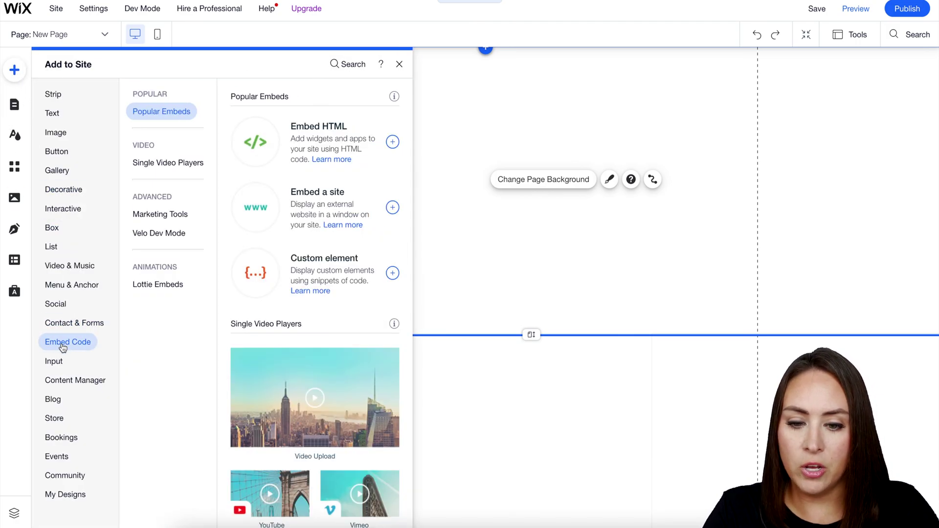
Step: Add an Embed HTML element containing the pasted Jotform script, applying the code
left_click(340, 143)
left_click(452, 206)
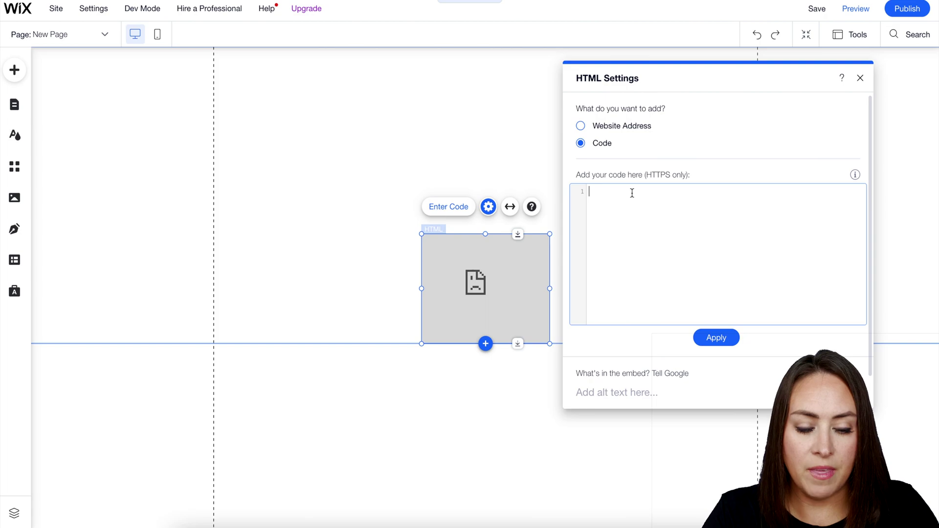
key("ctrl+v")
left_click(716, 337)
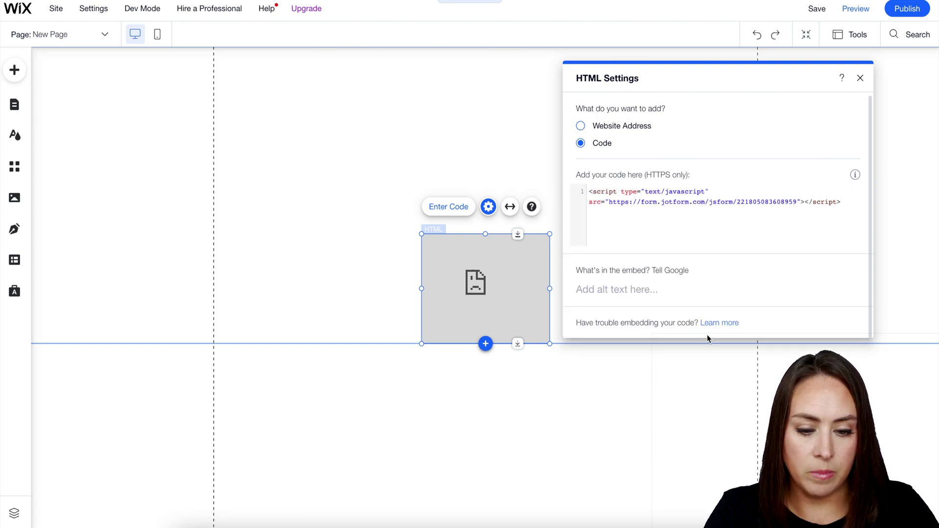
left_click(862, 78)
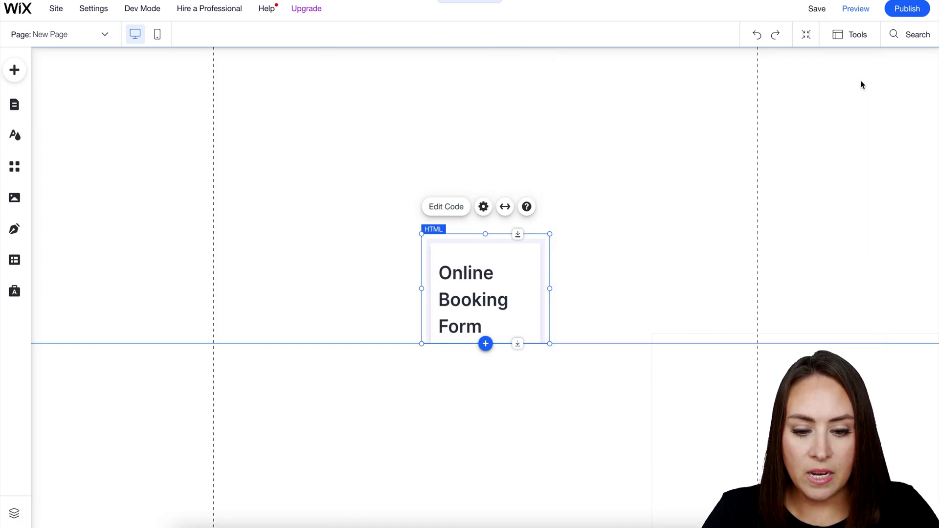
Step: Stretch the HTML embed to the left and right content guides and taller, down to Submit
left_click_drag(420, 288, 222, 288)
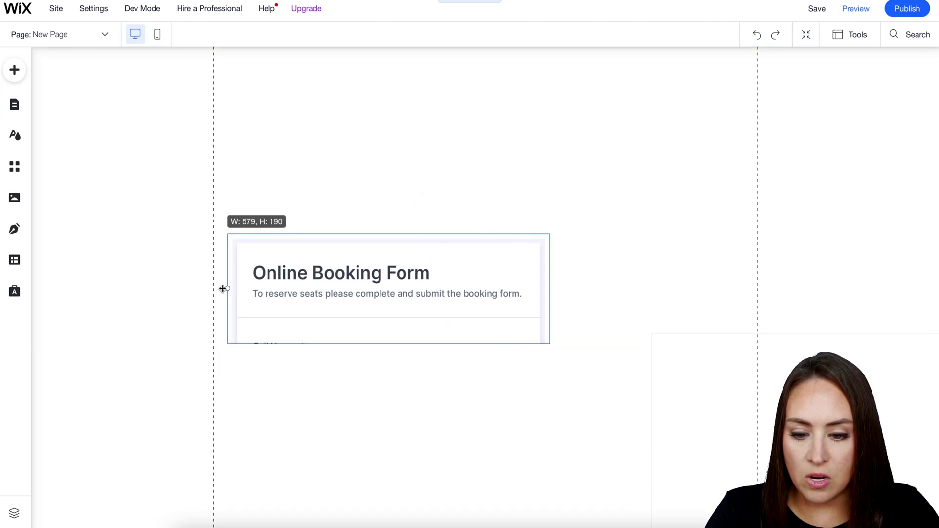
left_click_drag(552, 289, 743, 288)
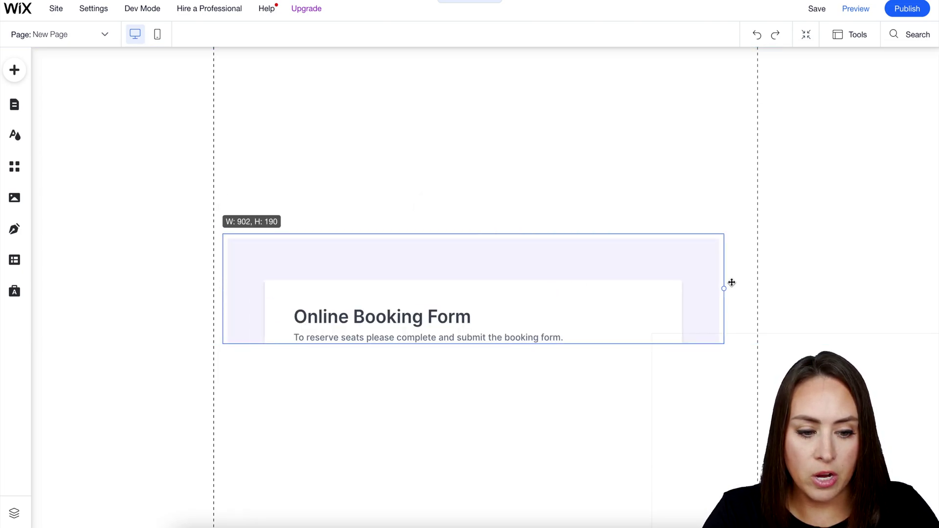
left_click_drag(484, 234, 484, 68)
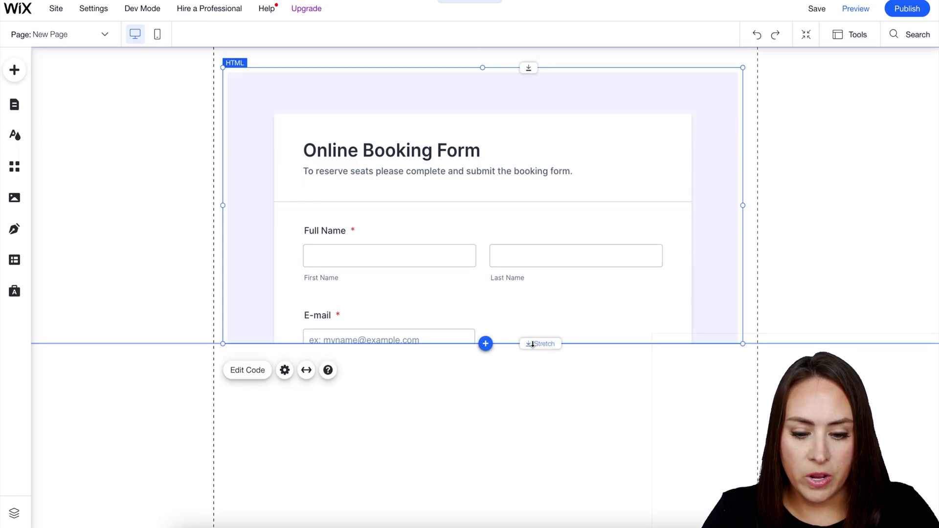
left_click_drag(528, 344, 528, 508)
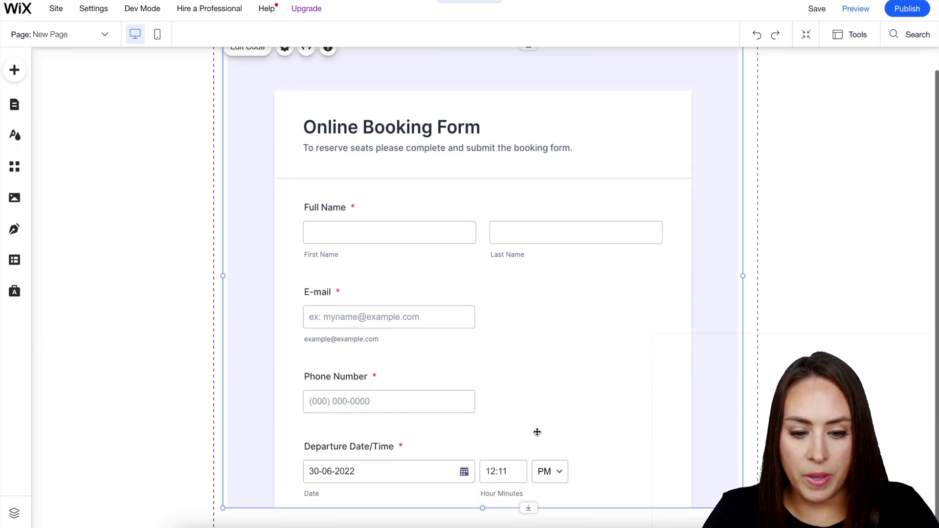
left_click_drag(482, 507, 482, 517)
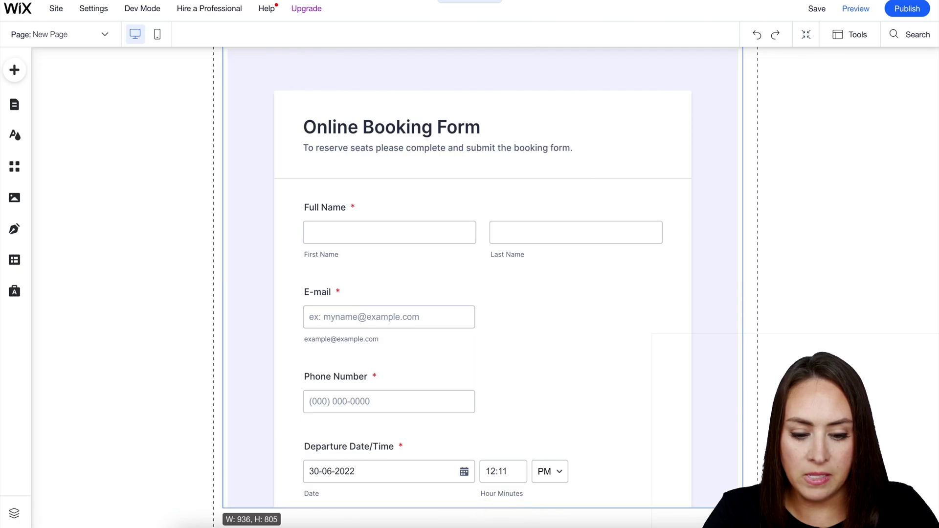
scroll(482, 294, "down", 5)
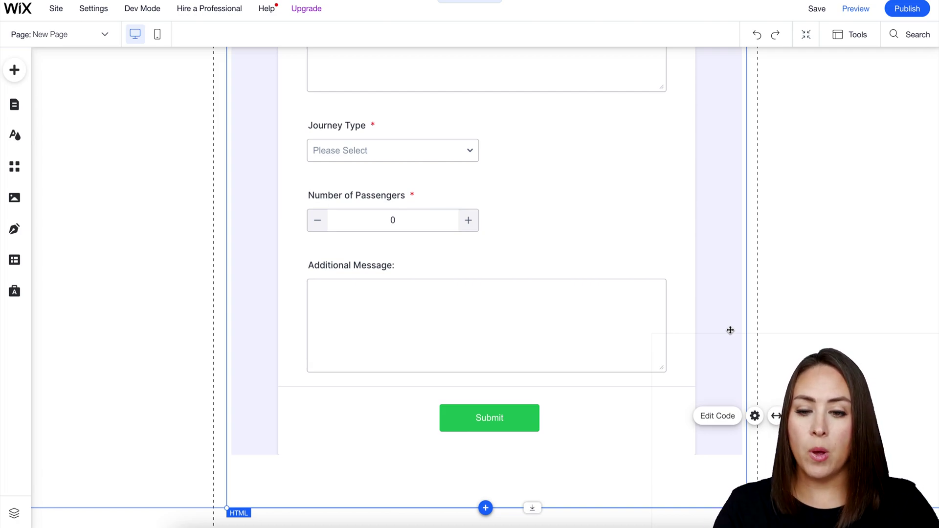
Step: In mobile view, lengthen the form embed to reveal the Departure Date/Time field
left_click(158, 35)
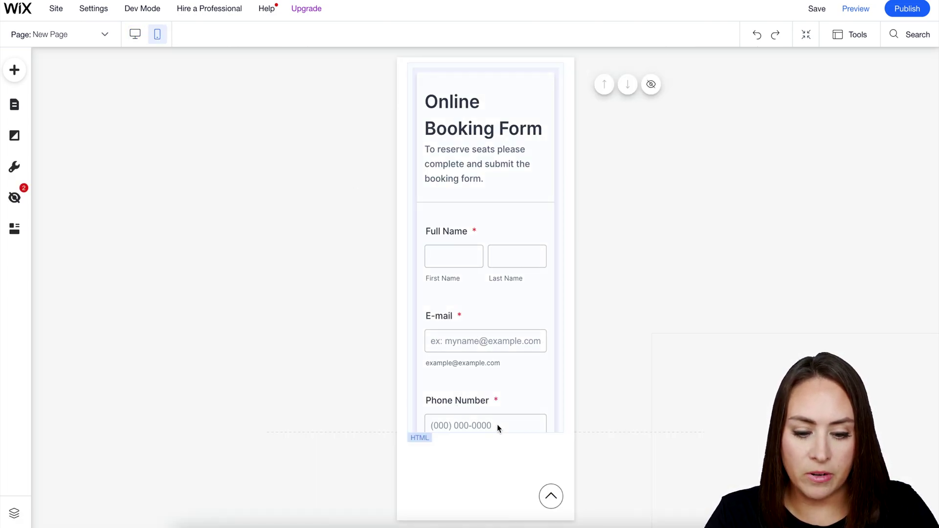
left_click(498, 418)
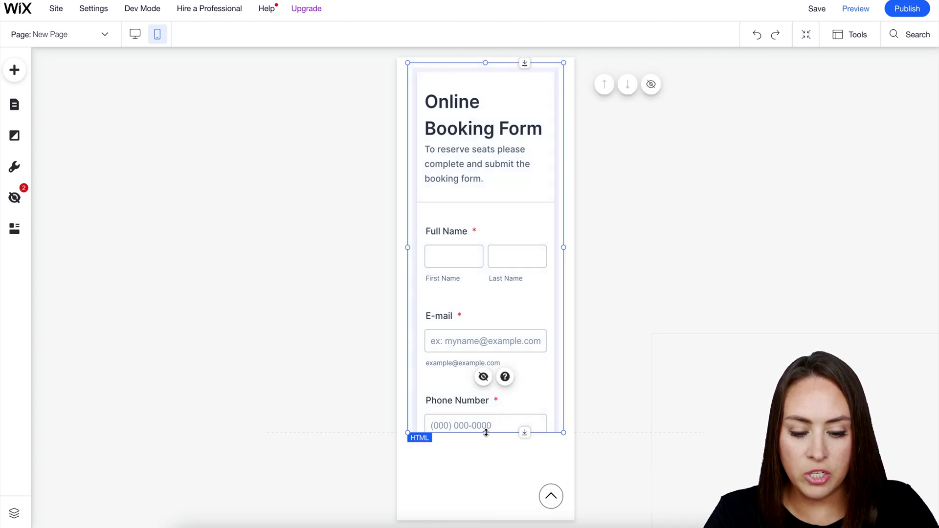
left_click_drag(485, 433, 491, 515)
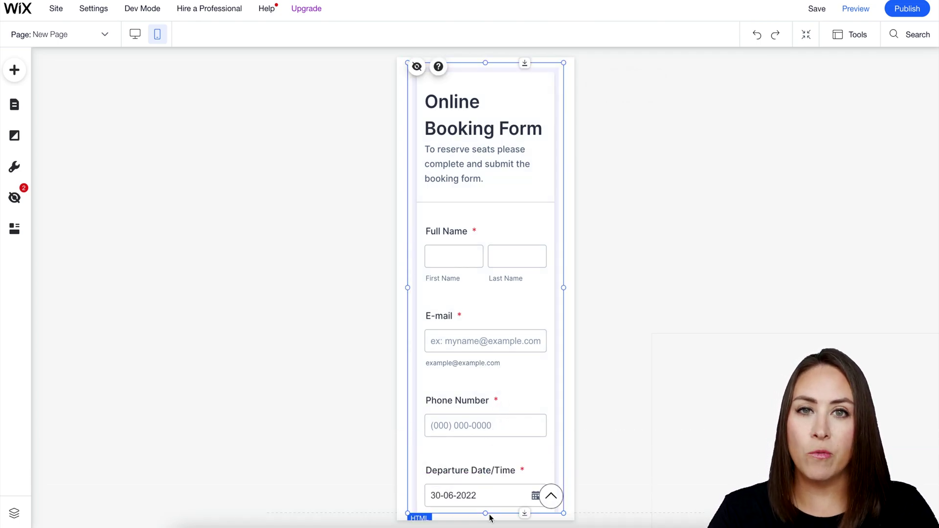